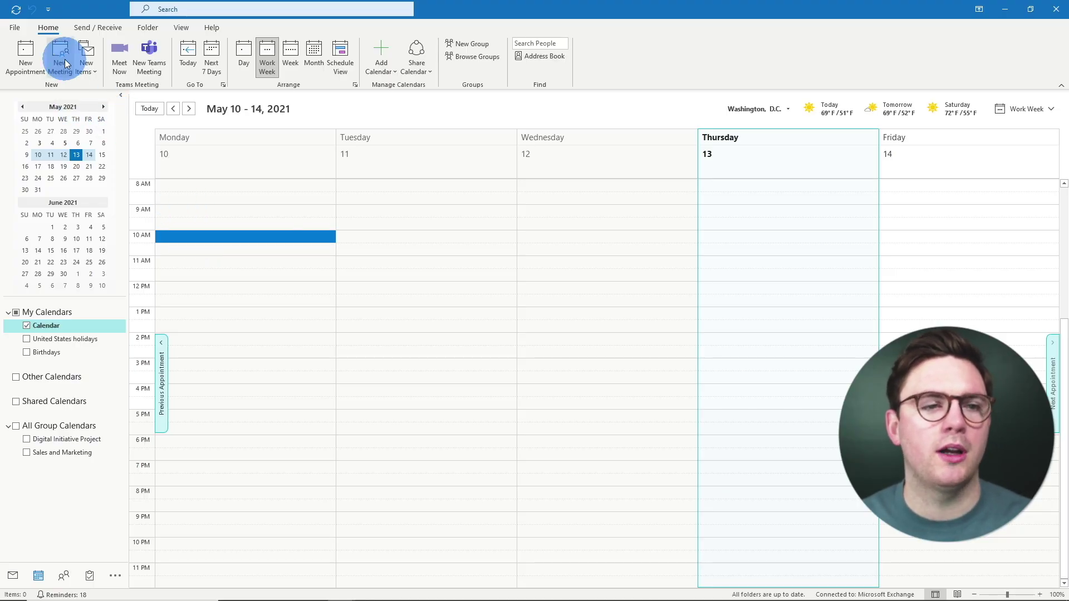
Draft a 'catch up' meeting with one suggested attendee and a note about upcoming training plans.
key(ctrl+shift+q)
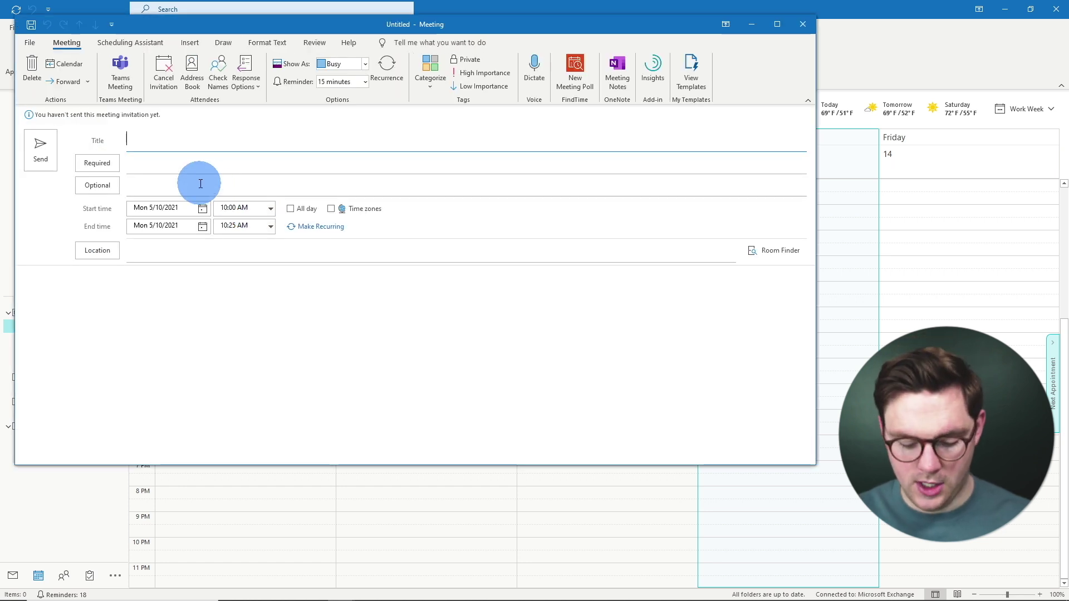
text(catch up)
key(Tab)
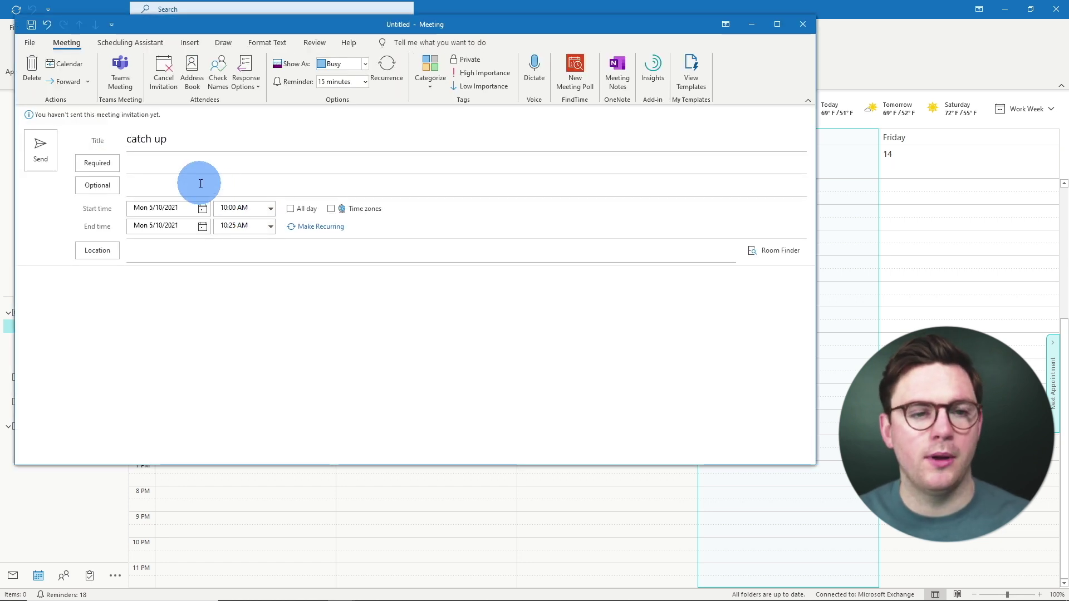
text(me)
click(201, 192)
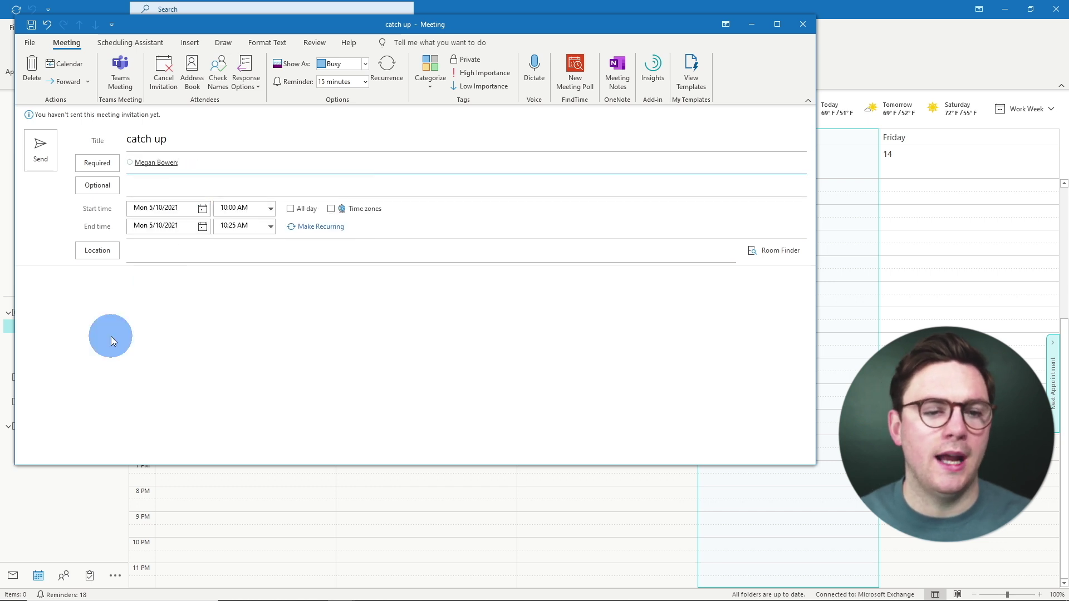
click(122, 294)
text(We are meeting to discuss upcoming training plans for all the fantastic new Microsoft updates!)
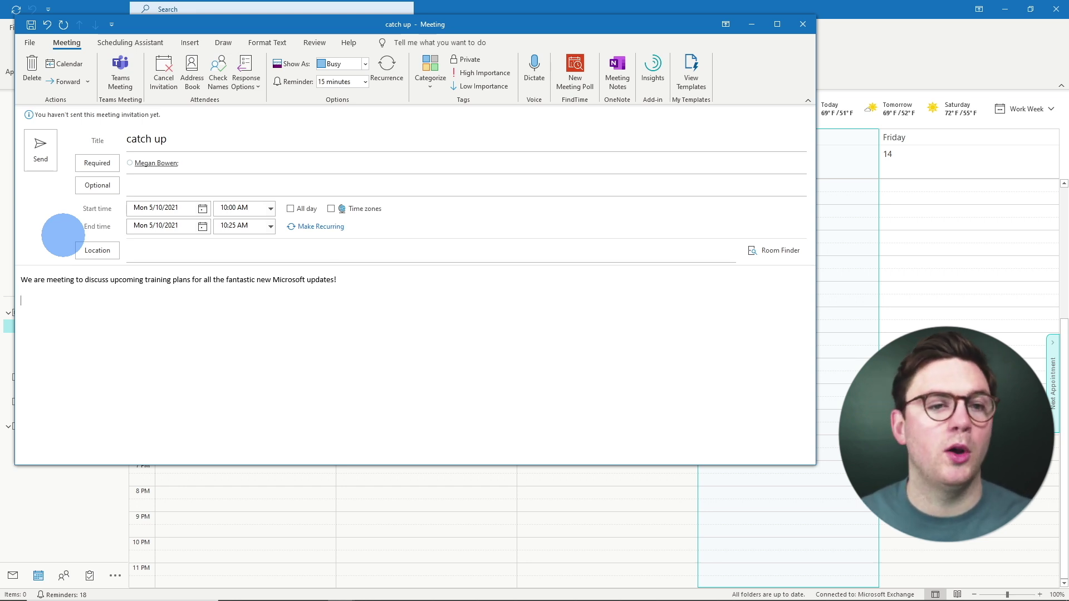
Add Teams meeting join details, then close the meeting form and confirm the prompt.
click(114, 78)
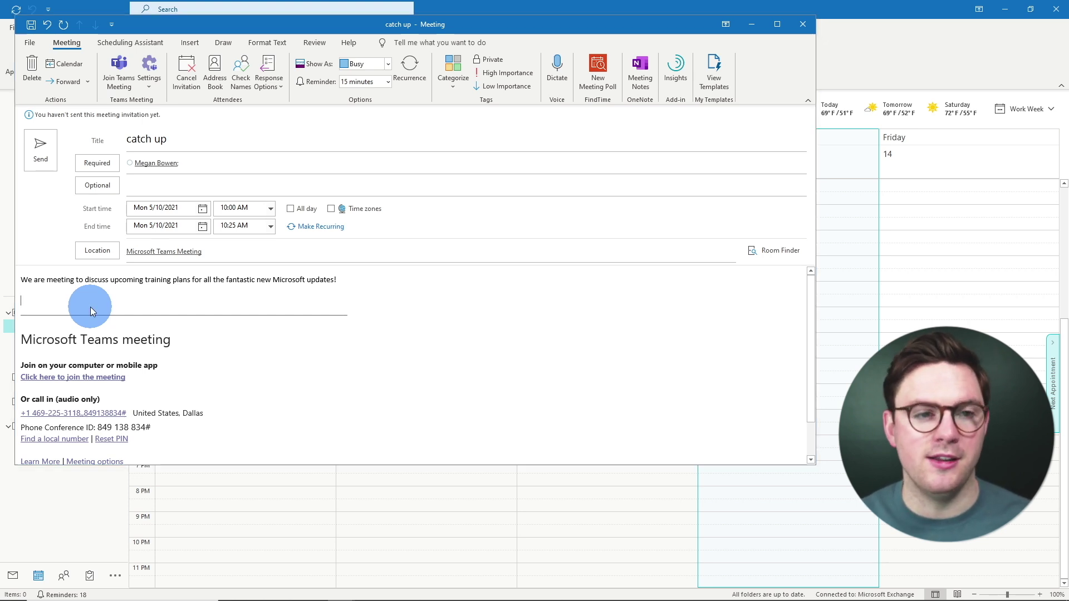
key(Escape)
click(411, 275)
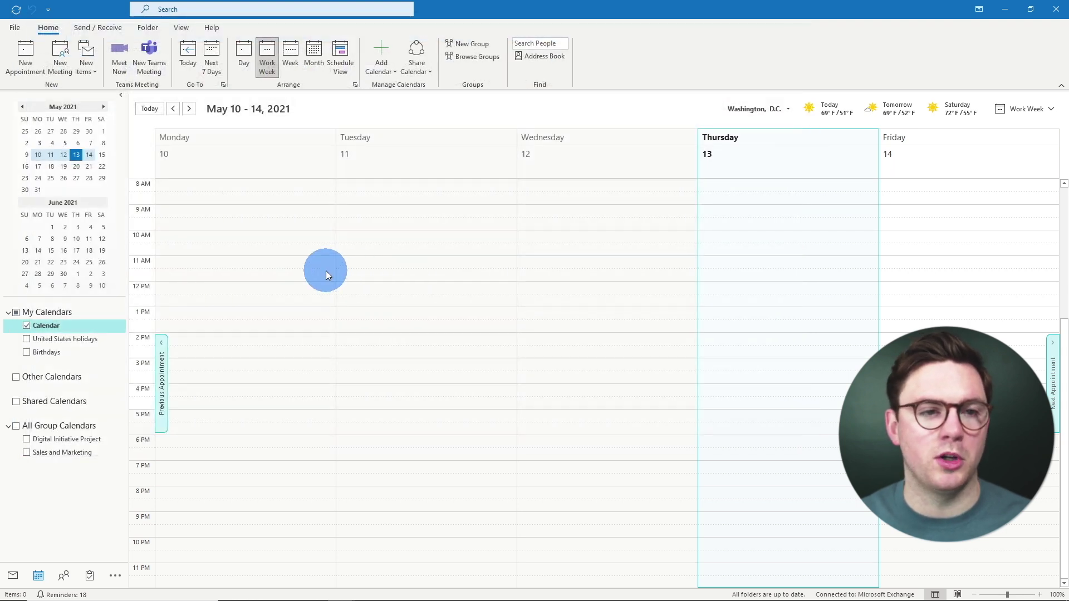
Turn on 'Add online meeting to all meetings' in Outlook's Calendar Options and save.
click(184, 236)
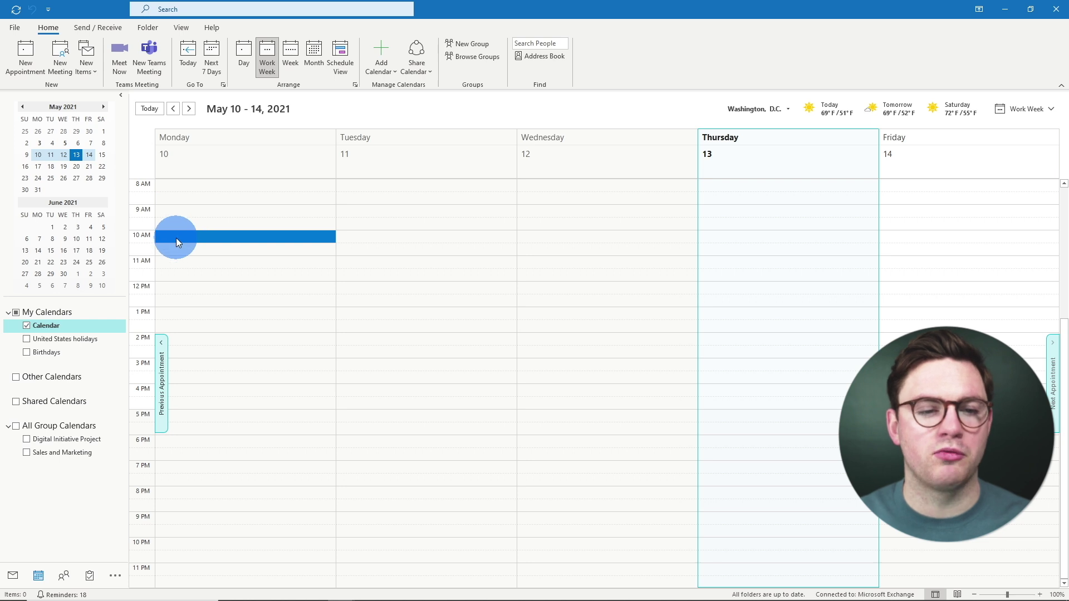
right_click(176, 238)
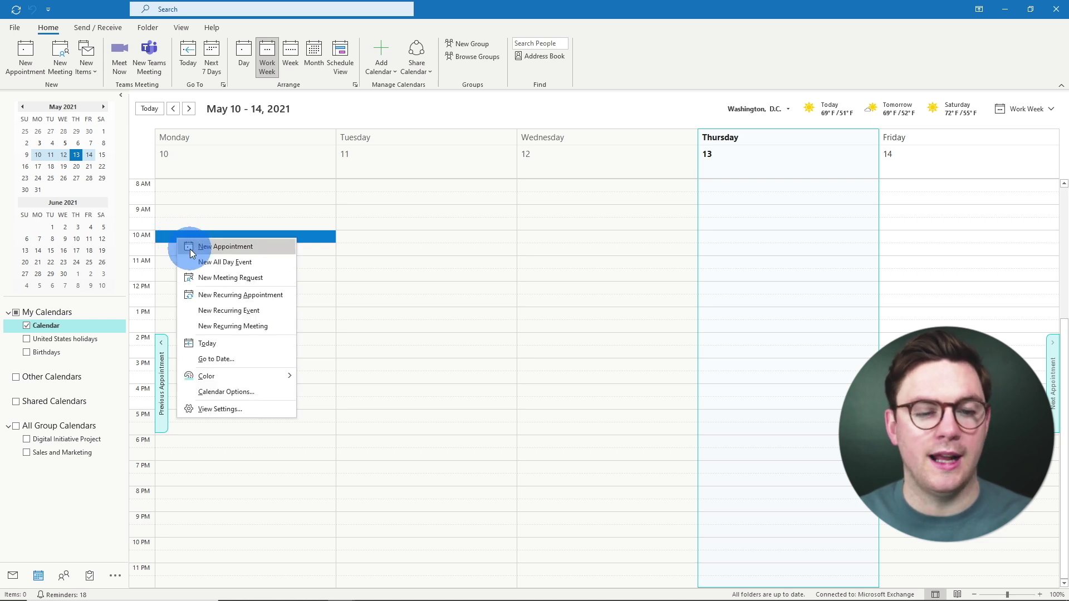
click(222, 391)
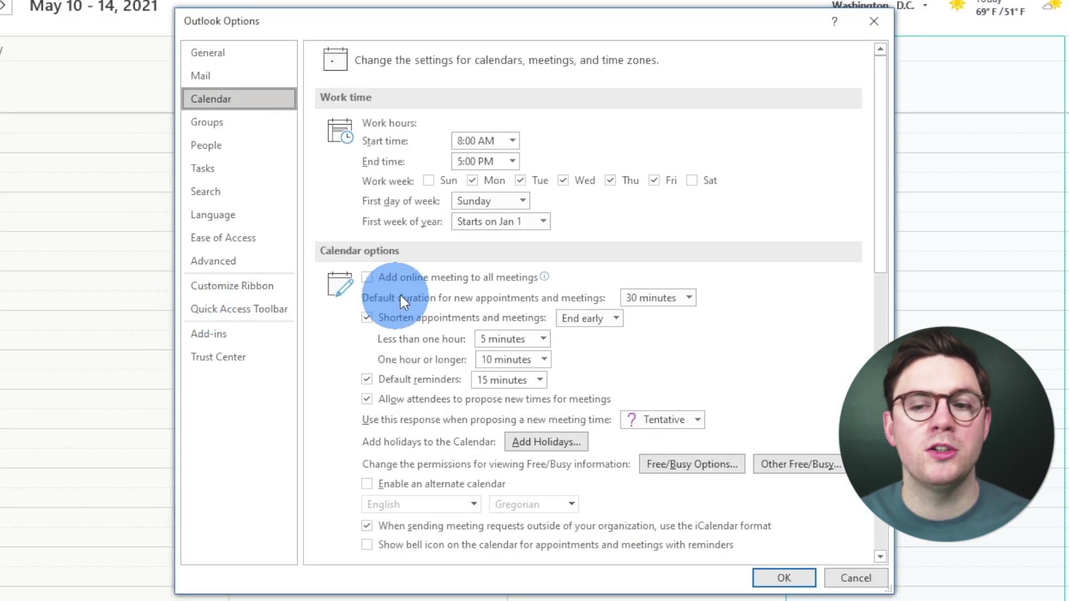
mouse_move(437, 282)
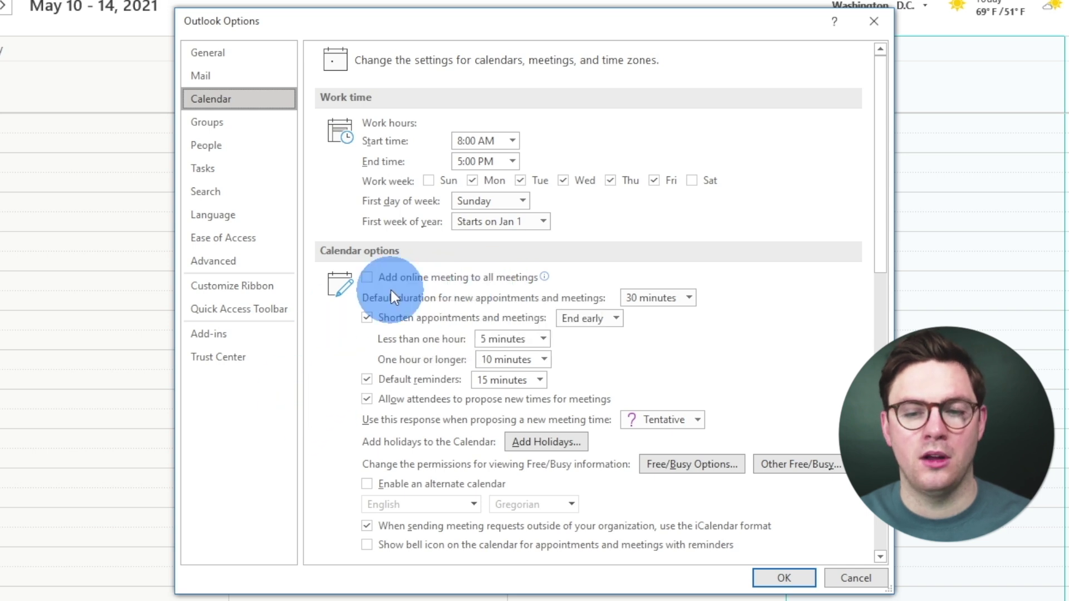
click(369, 276)
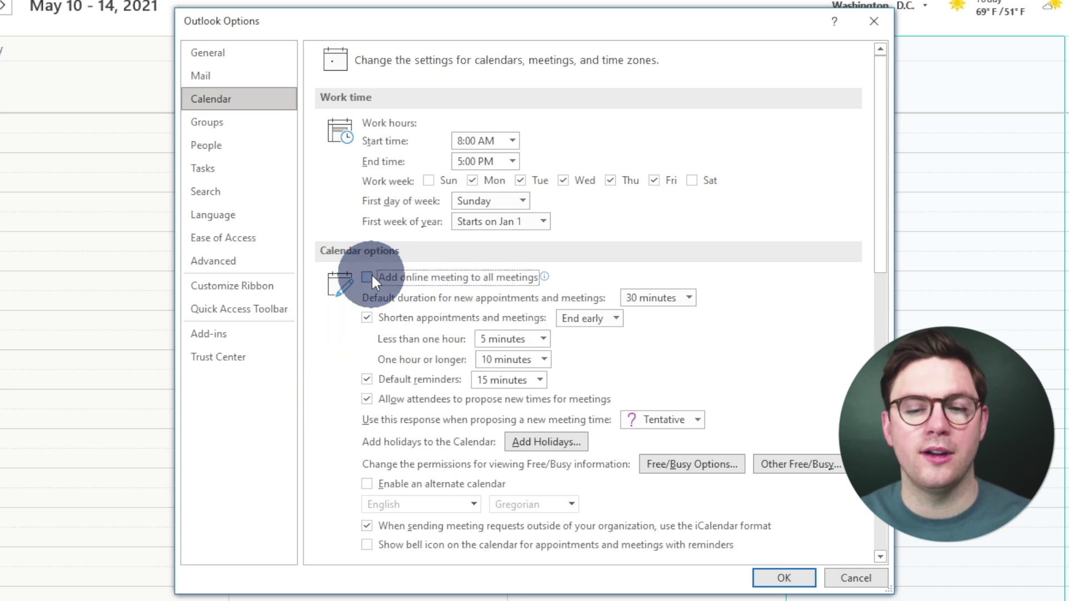
click(790, 569)
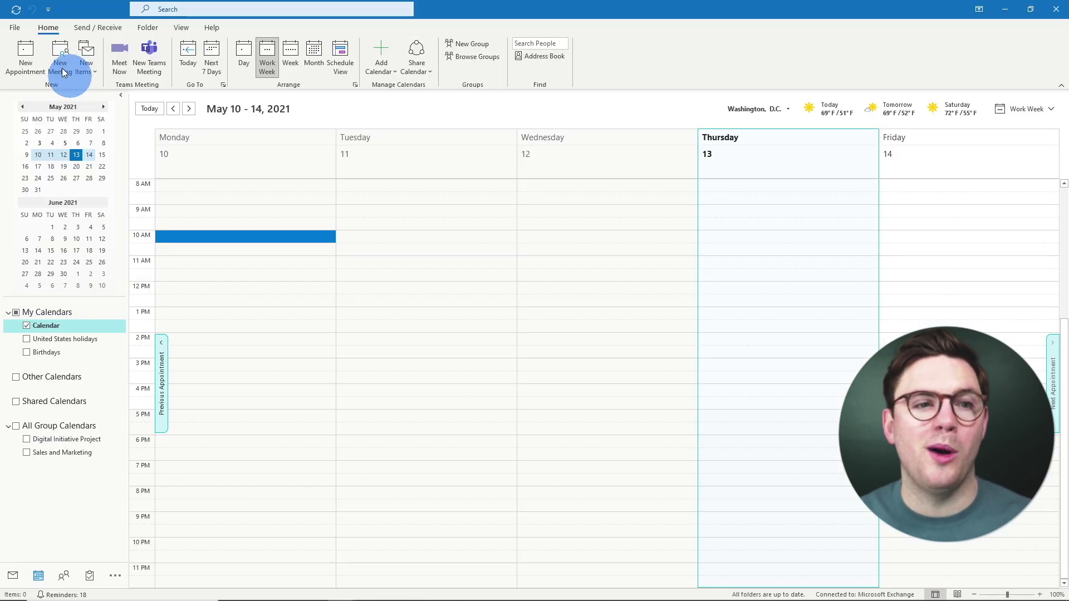
Open two test meetings to confirm Teams details appear automatically, then discard both without saving.
click(62, 68)
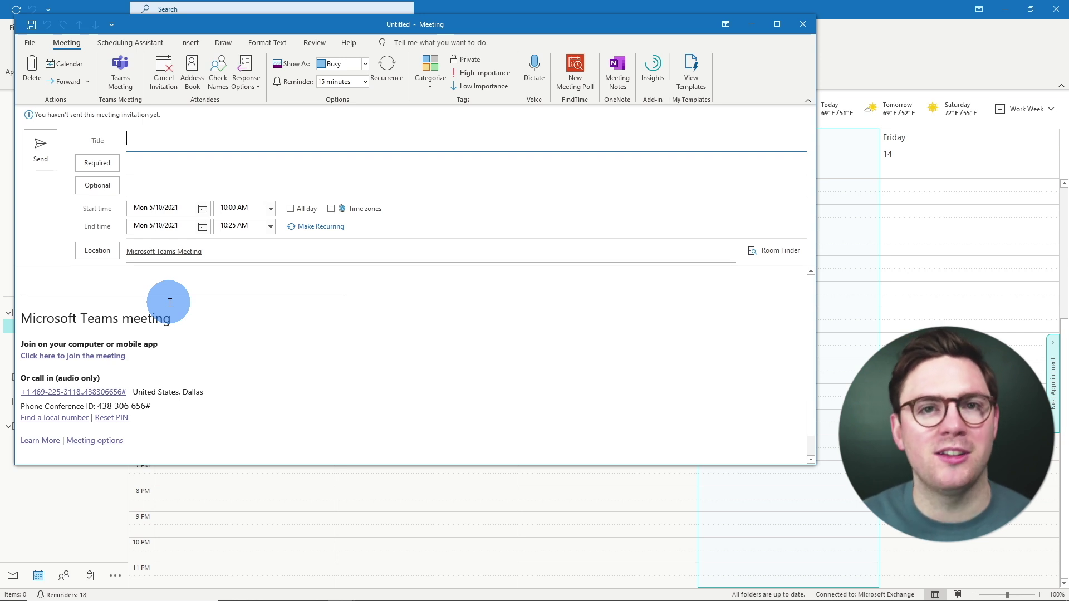
click(803, 24)
click(538, 337)
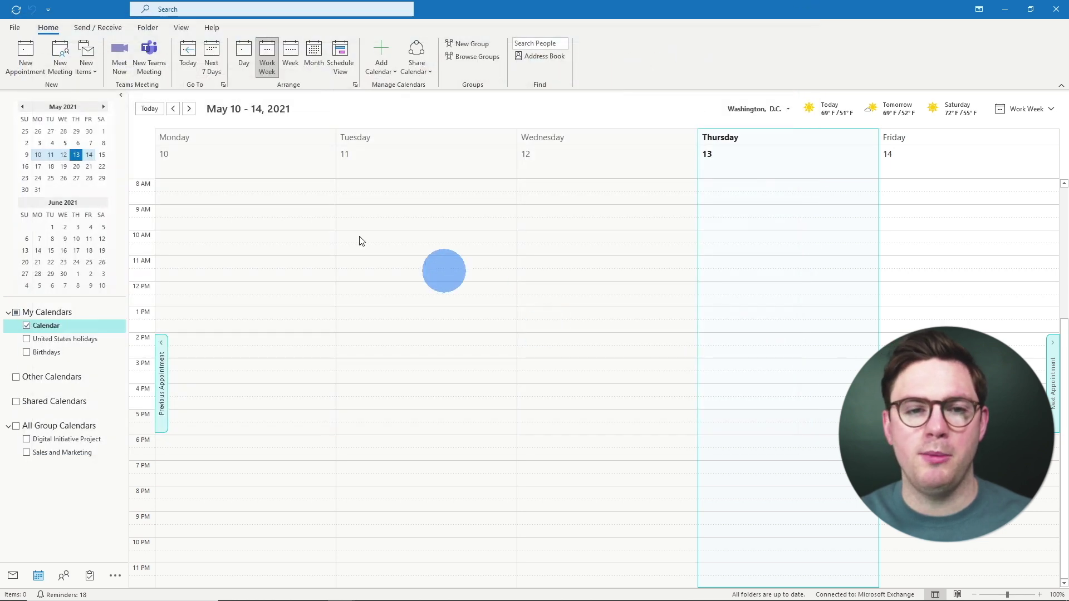
click(150, 59)
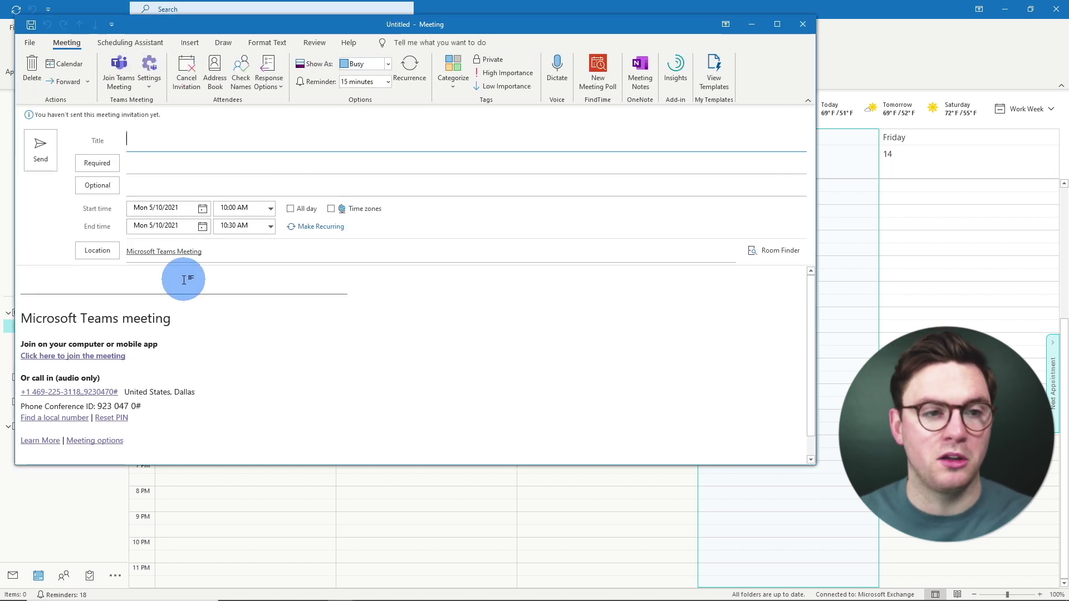
click(800, 24)
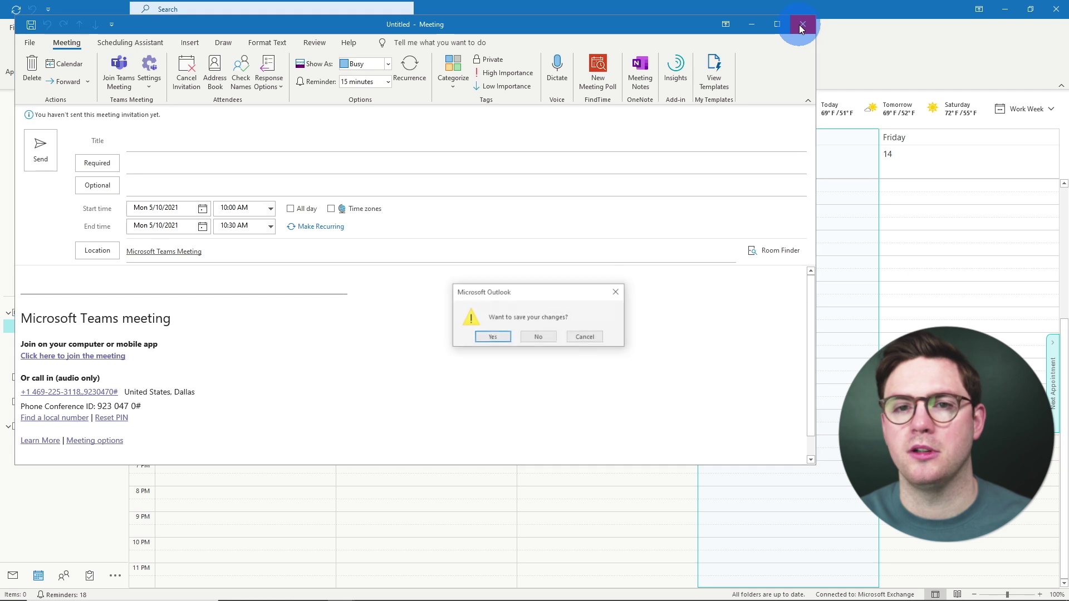
click(540, 337)
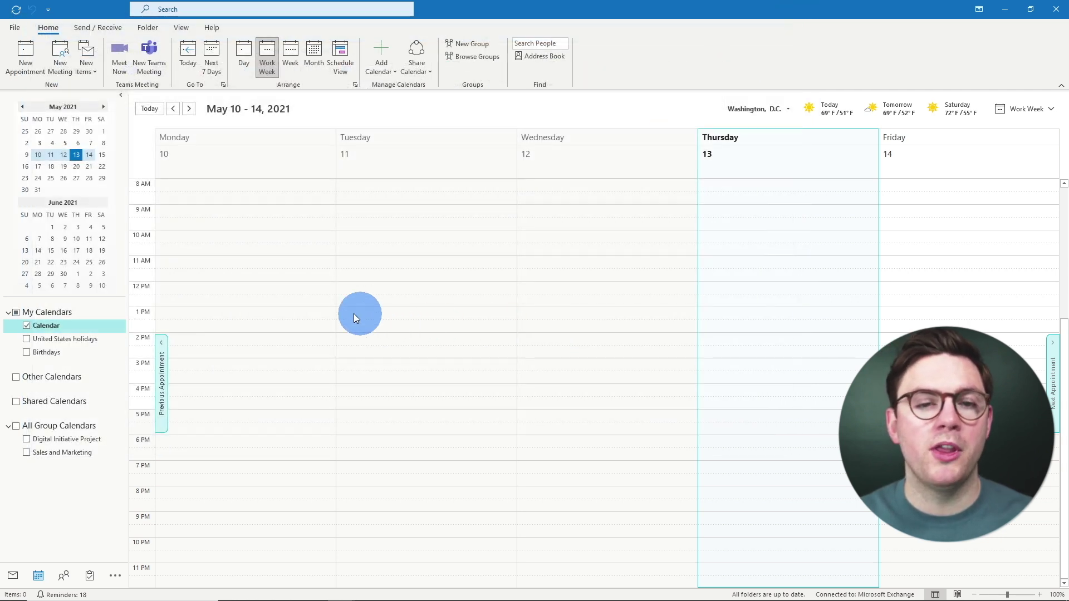
right_click(230, 243)
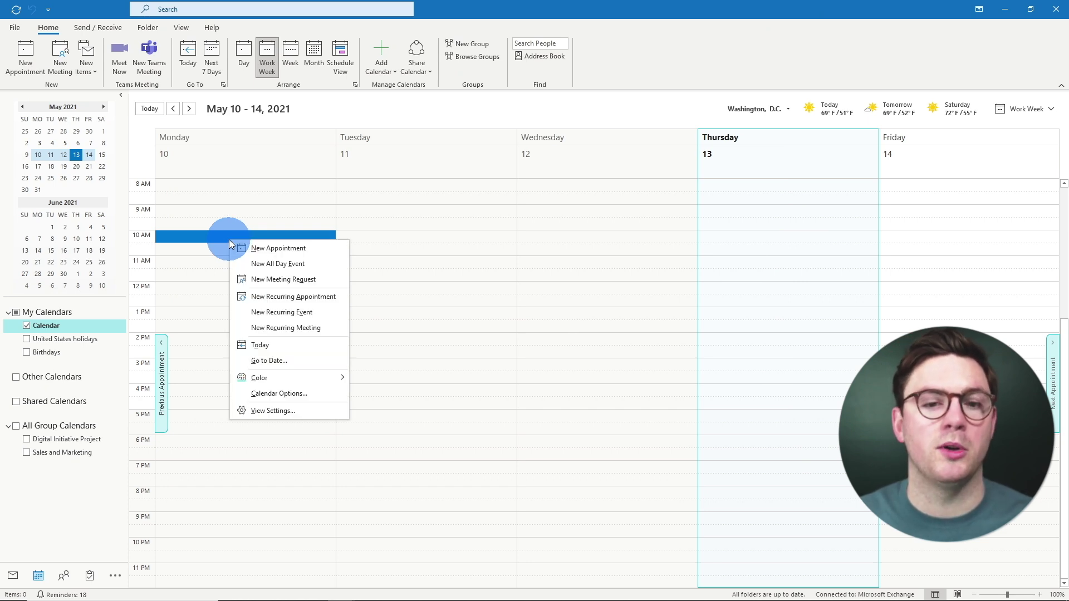
click(263, 278)
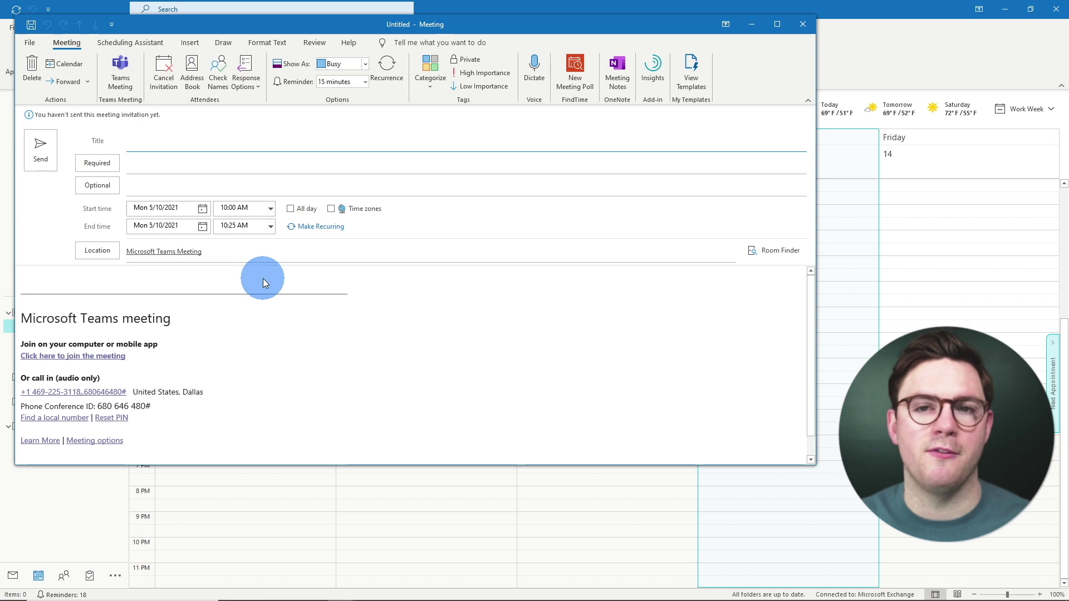
click(803, 24)
click(539, 337)
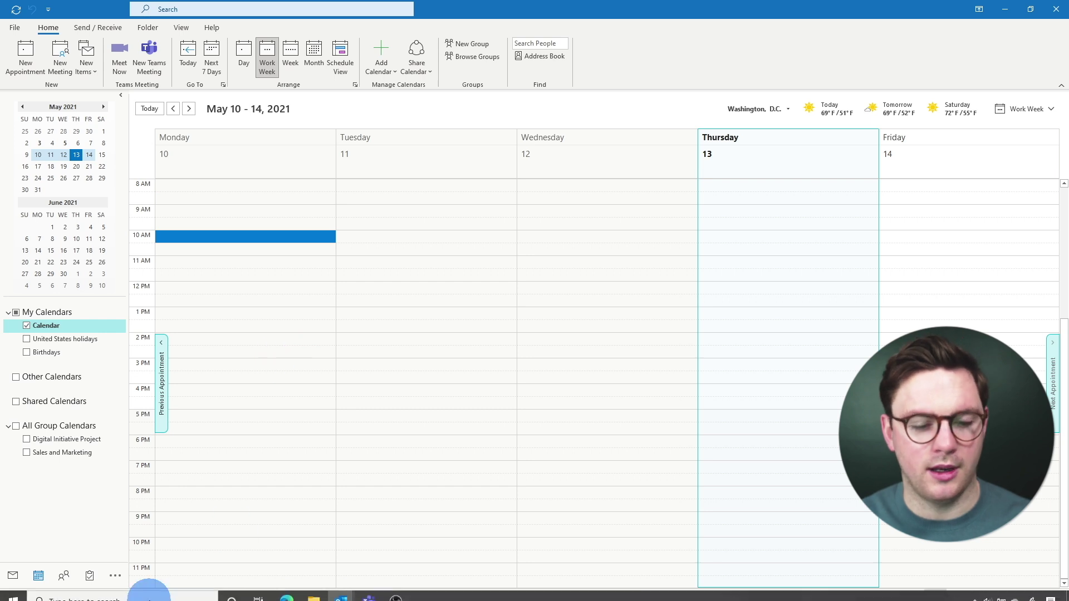
In Outlook on the web's Calendar > Events and invitations settings, enable 'Add online meeting to all meetings' and save.
click(286, 590)
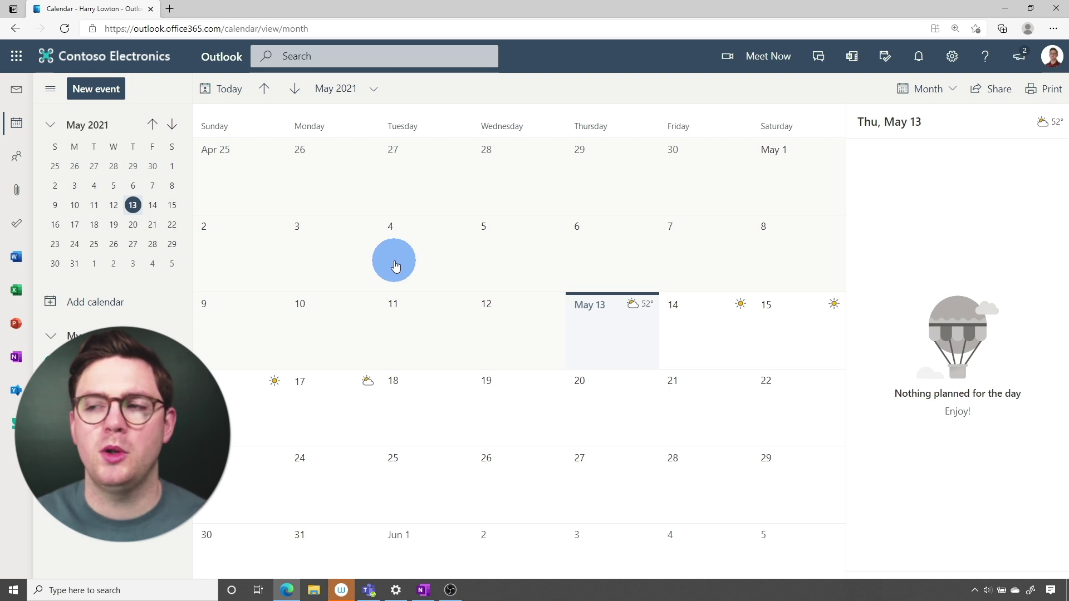
click(950, 60)
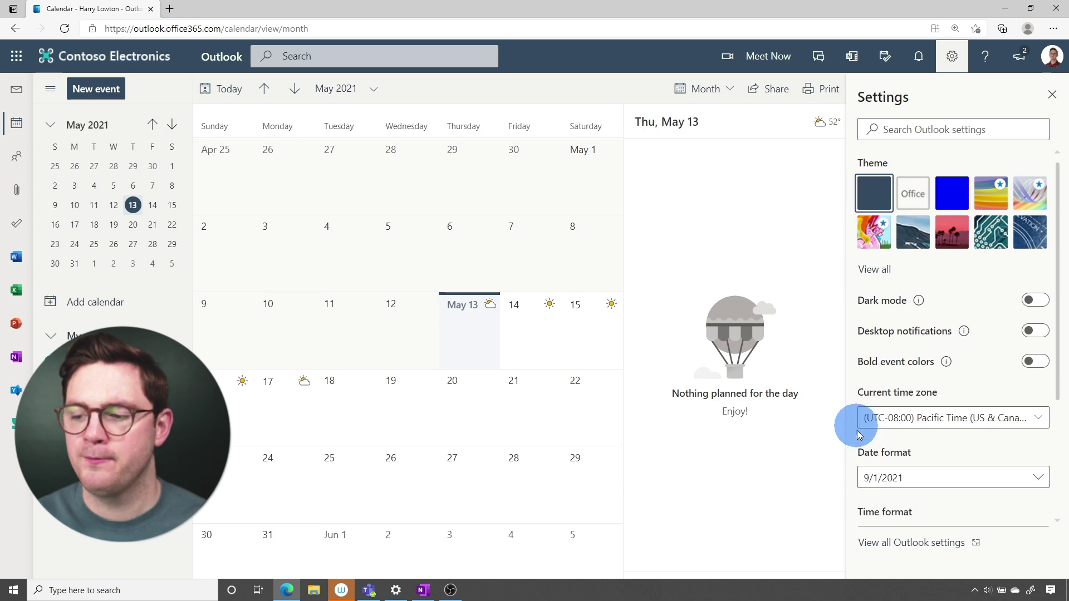
click(909, 544)
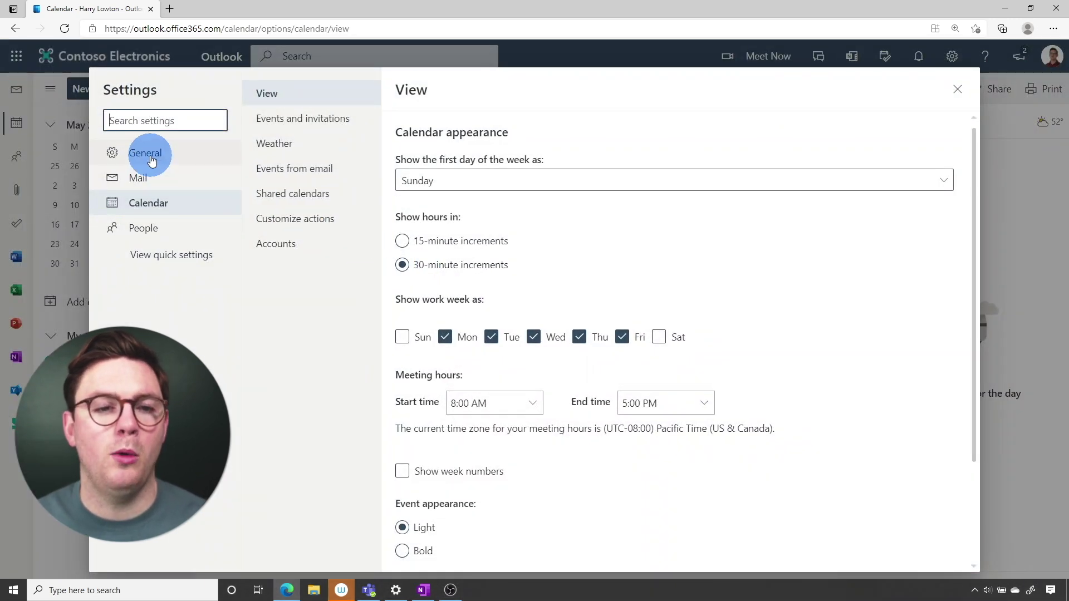
click(160, 211)
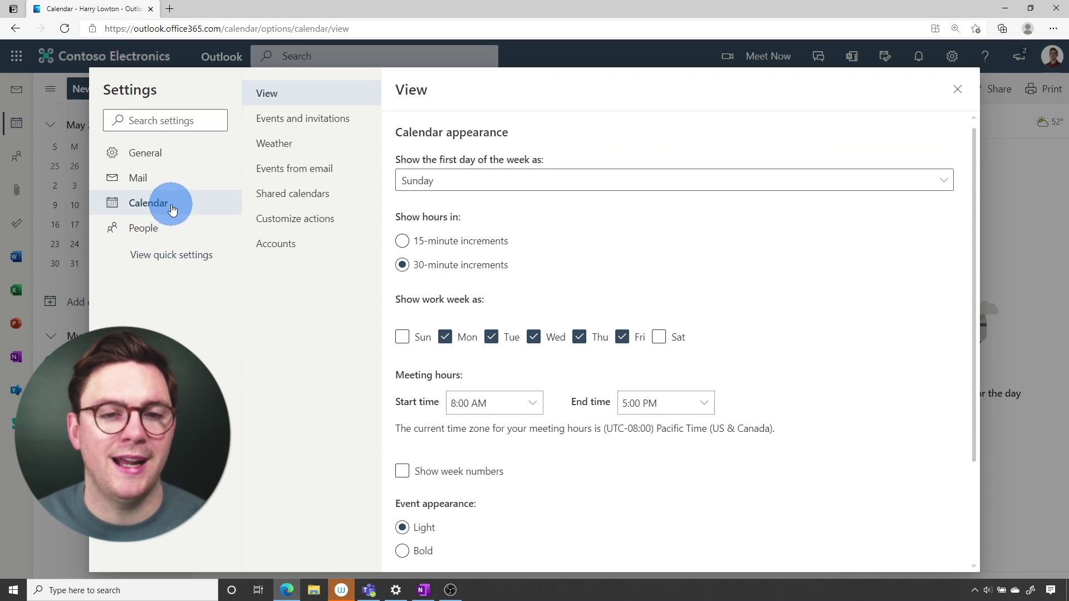
click(307, 121)
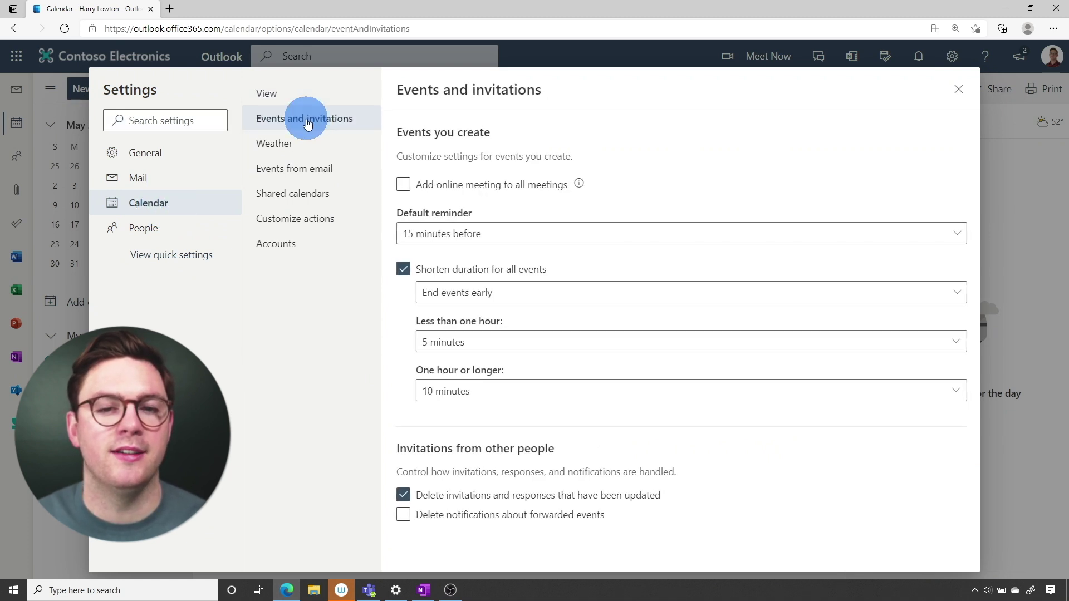
click(403, 184)
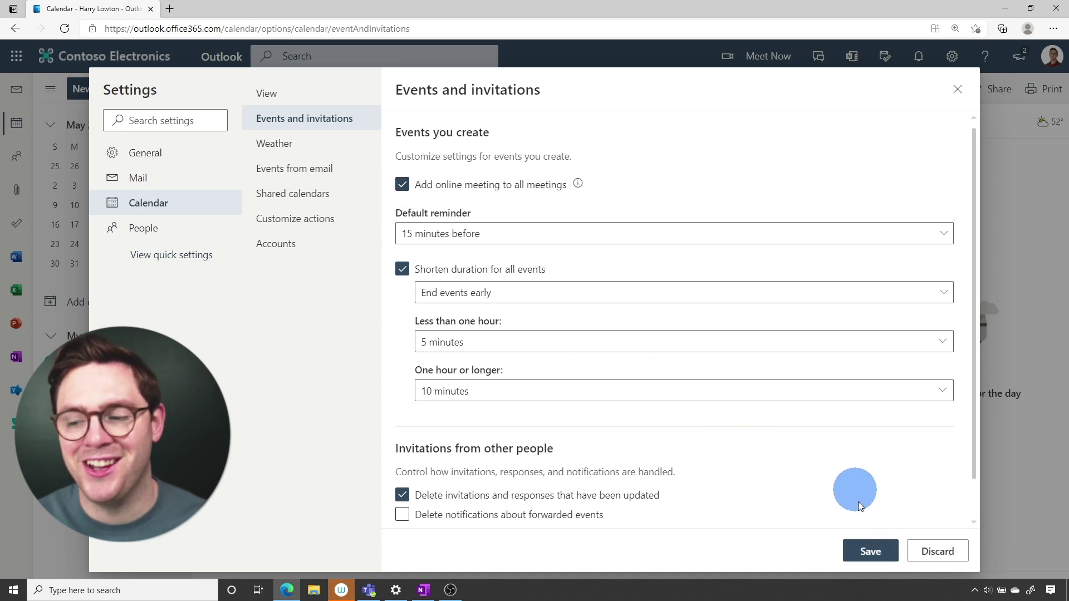
click(866, 551)
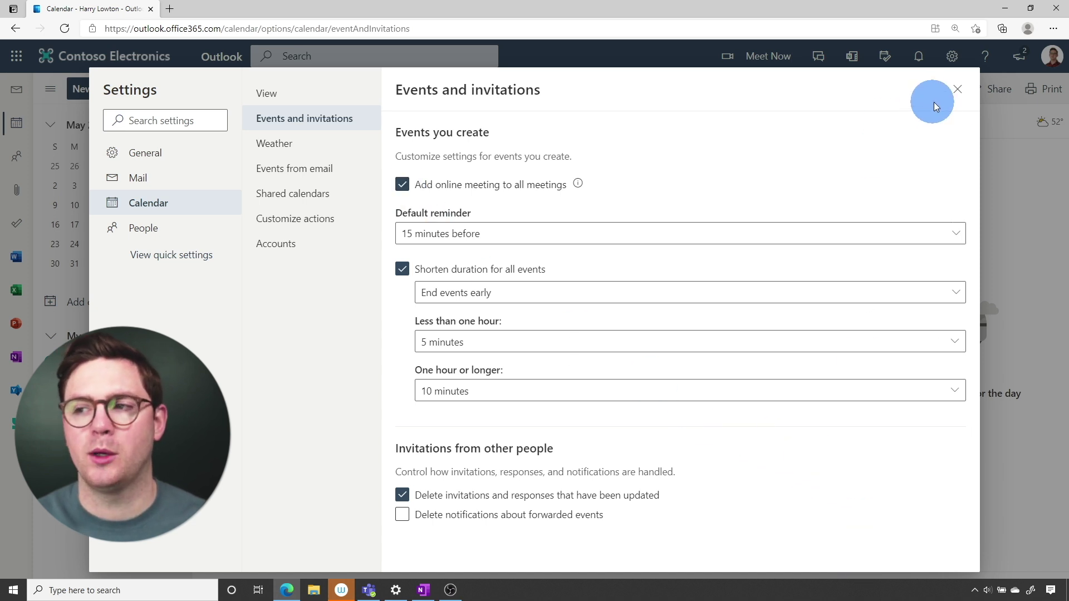
click(958, 90)
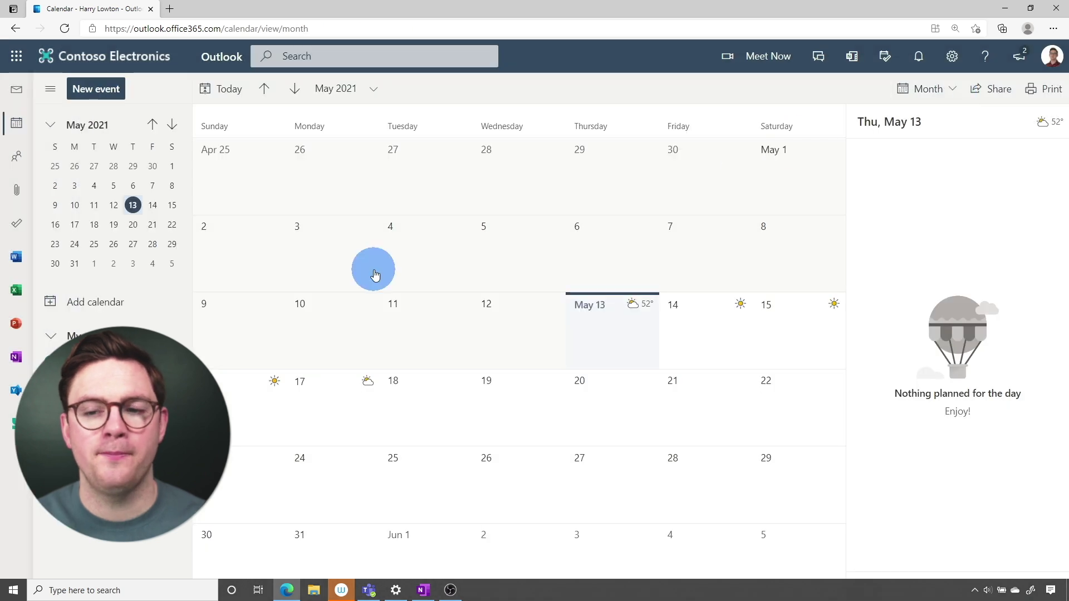
Create a 5/13/2021 8:00–8:25 AM event inviting the first suggested contact, with Teams meeting already on.
click(111, 91)
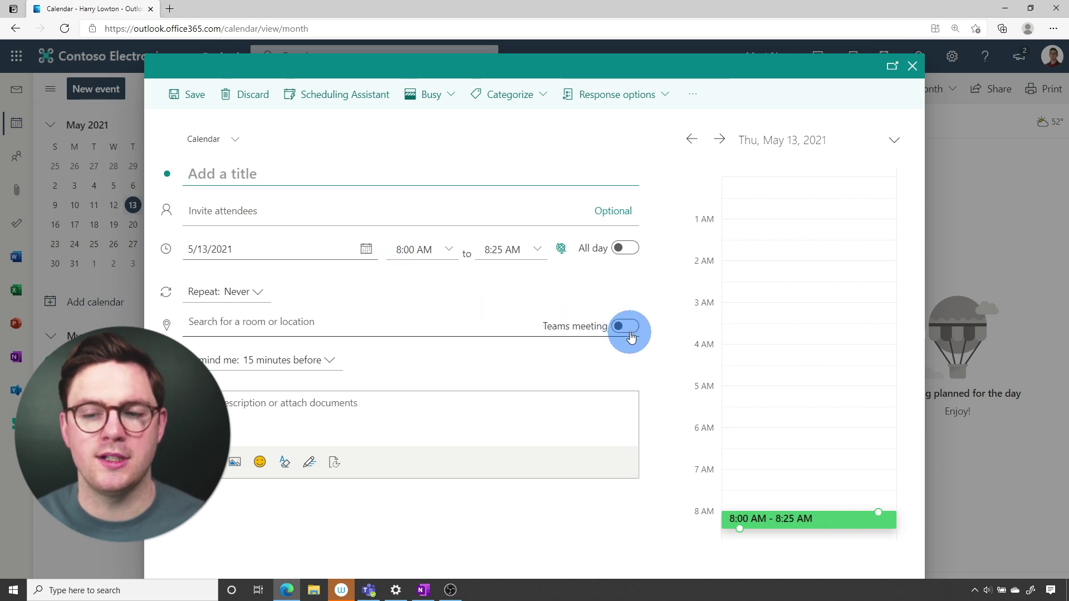
click(208, 213)
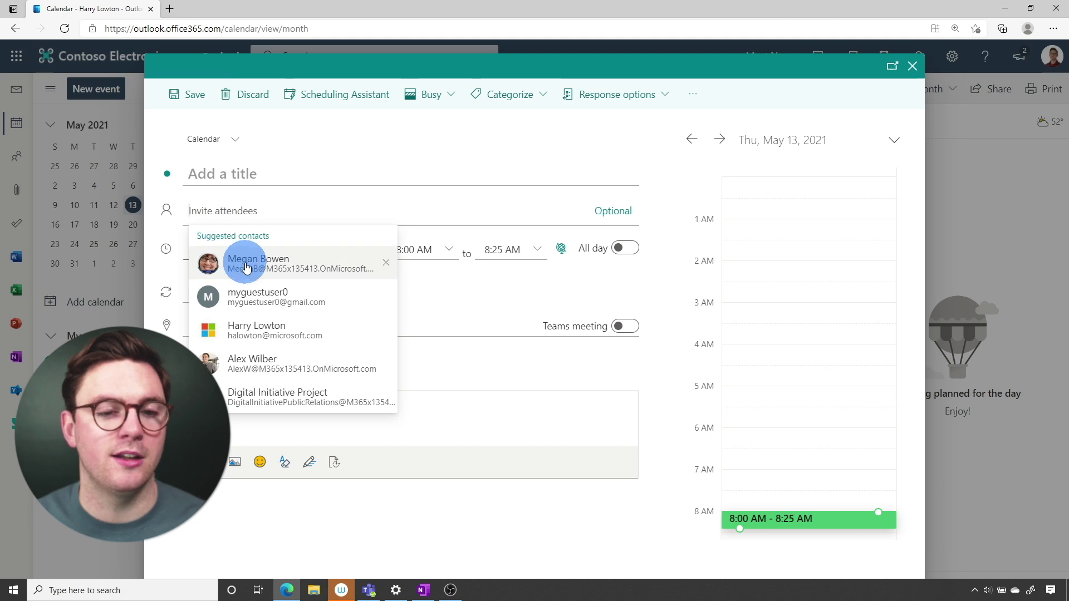
click(247, 267)
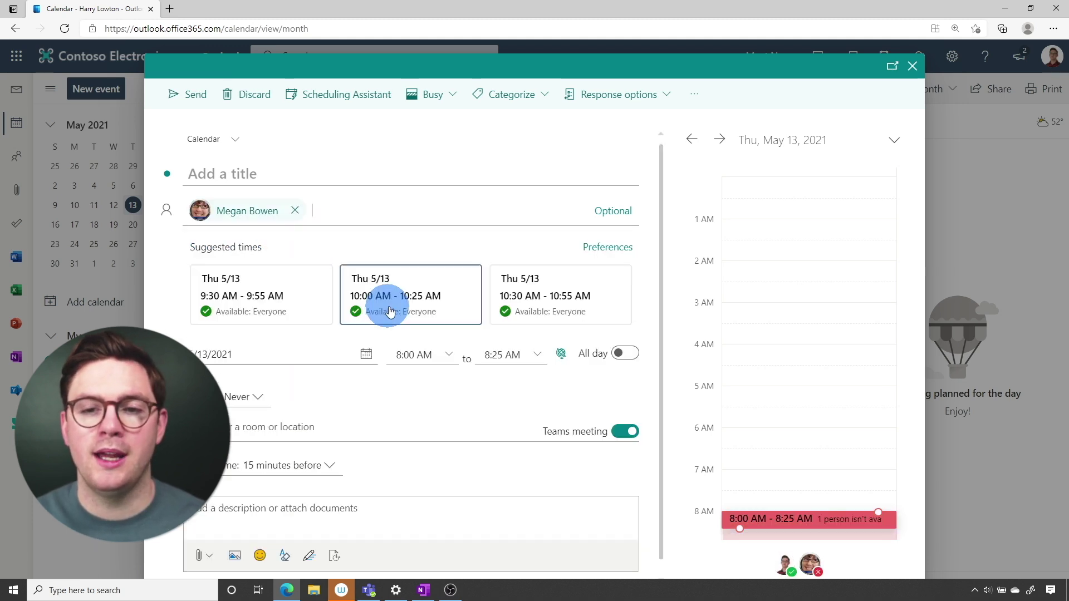
scroll(591, 435, down, 1)
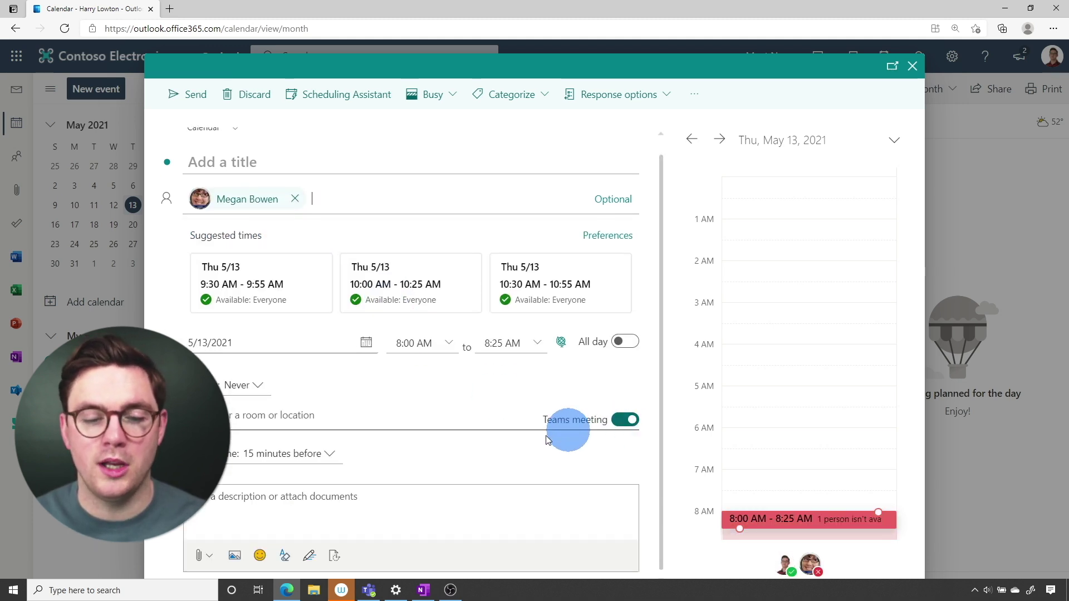
click(360, 493)
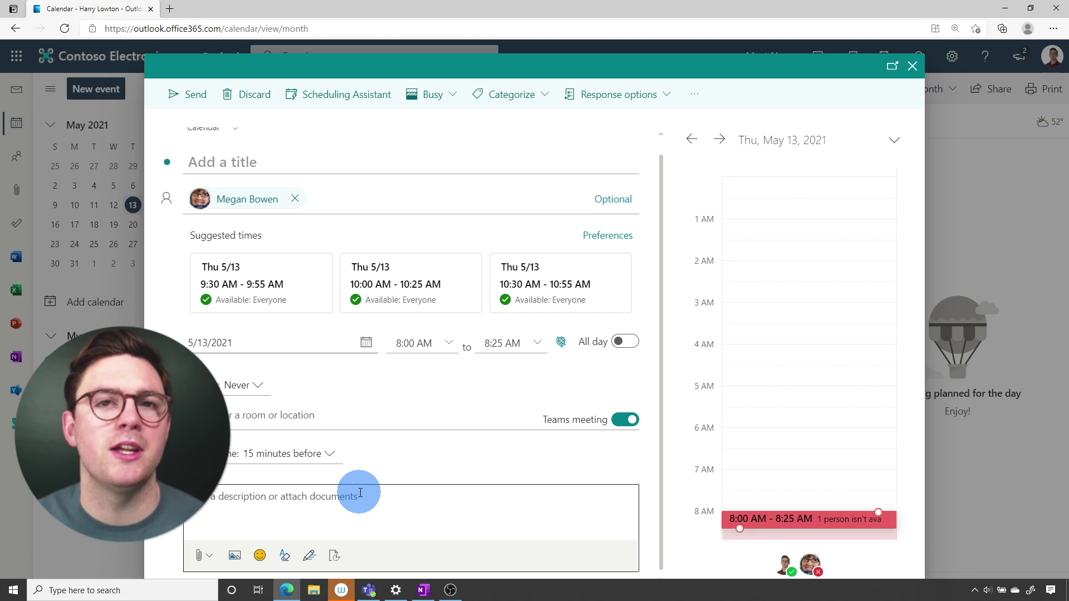